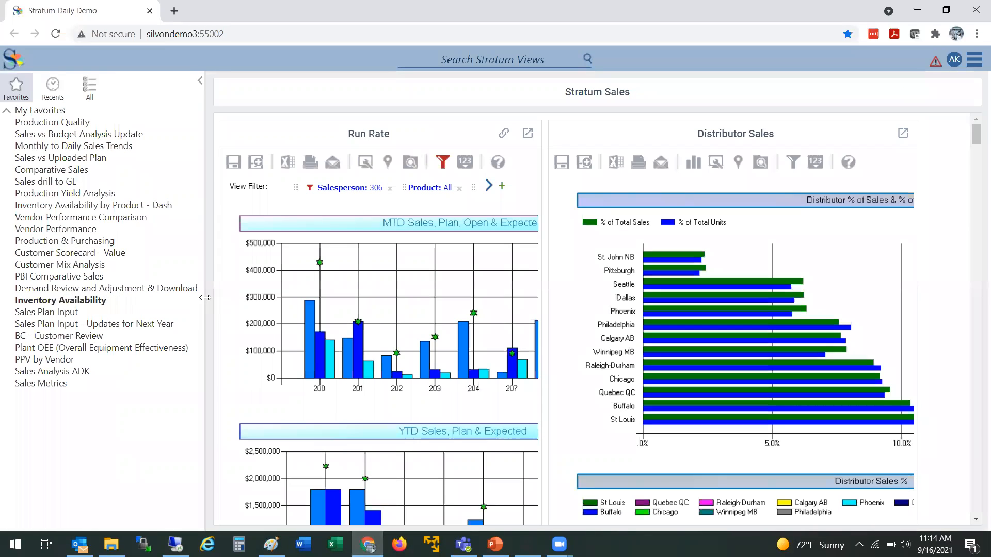
Open the Grocery Division role for maintenance from the list of roles.
drag(205, 297, 209, 296)
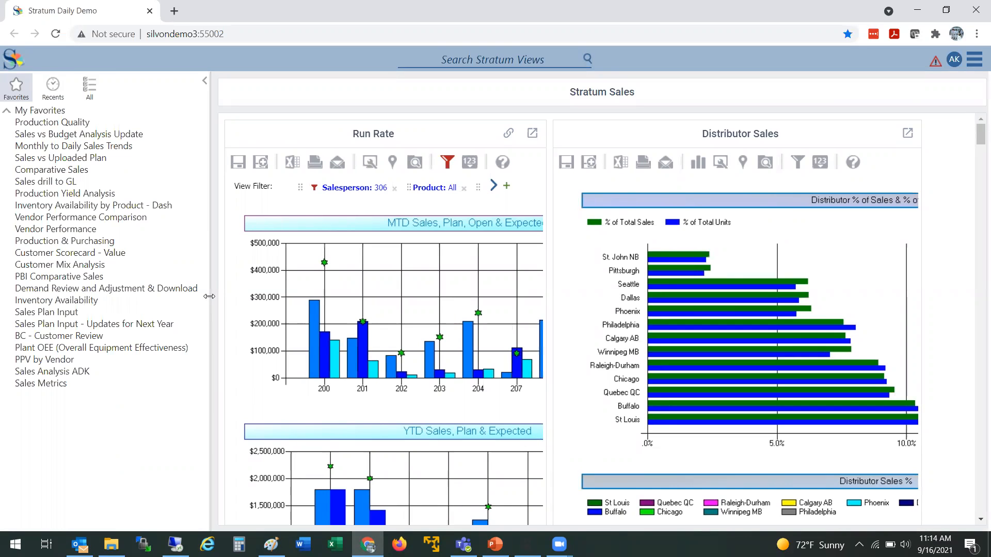
mouse_move(976, 139)
mouse_down()
mouse_move(974, 192)
mouse_move(977, 138)
mouse_up()
click(976, 63)
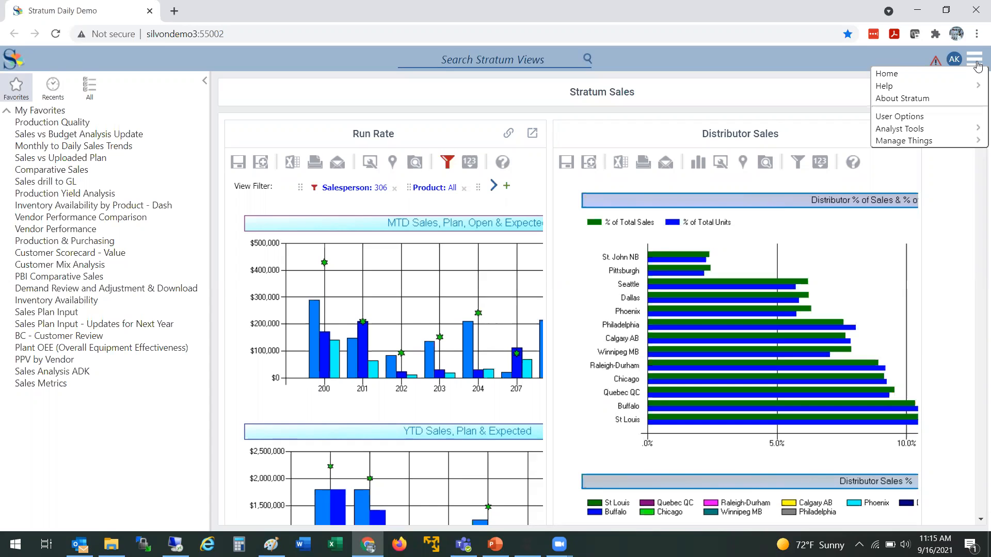
mouse_move(950, 146)
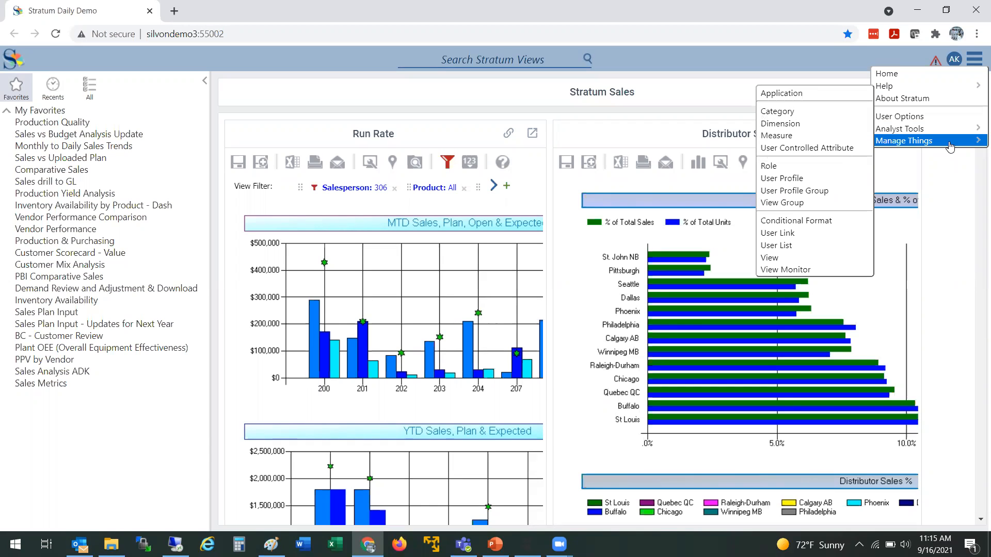
click(806, 168)
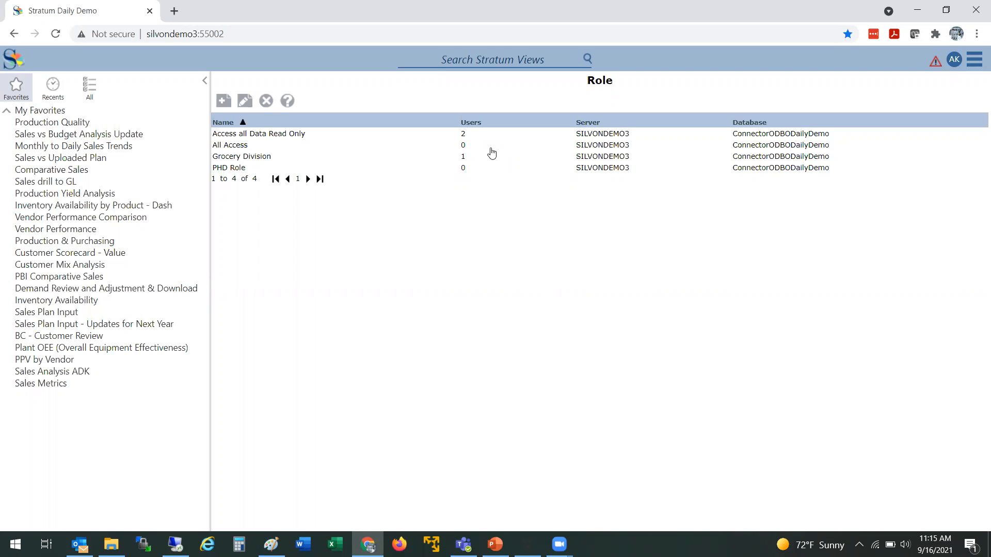
click(268, 161)
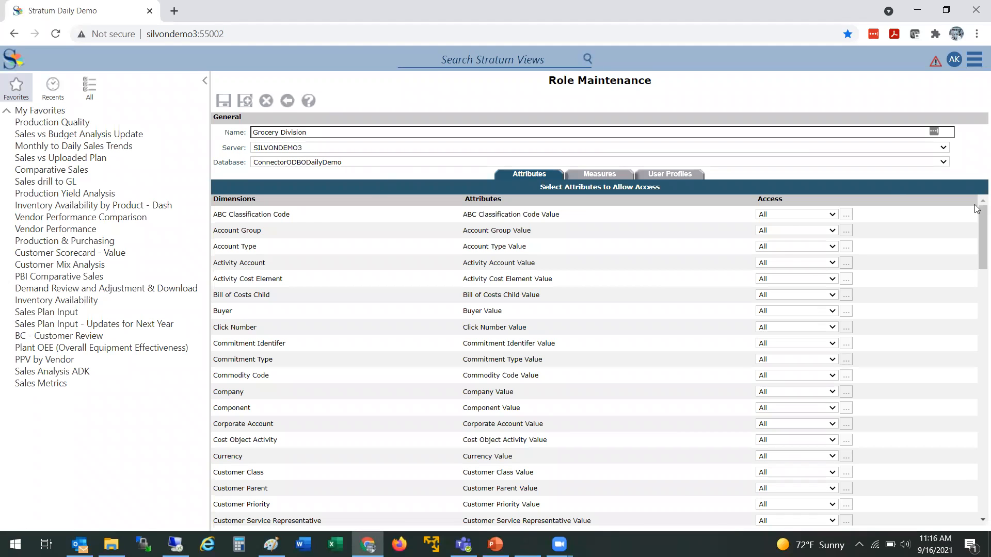
Inspect which members the role's Division attribute is filtered to, leaving the selection as it is.
drag(977, 225, 976, 218)
drag(976, 229, 962, 316)
mouse_move(797, 320)
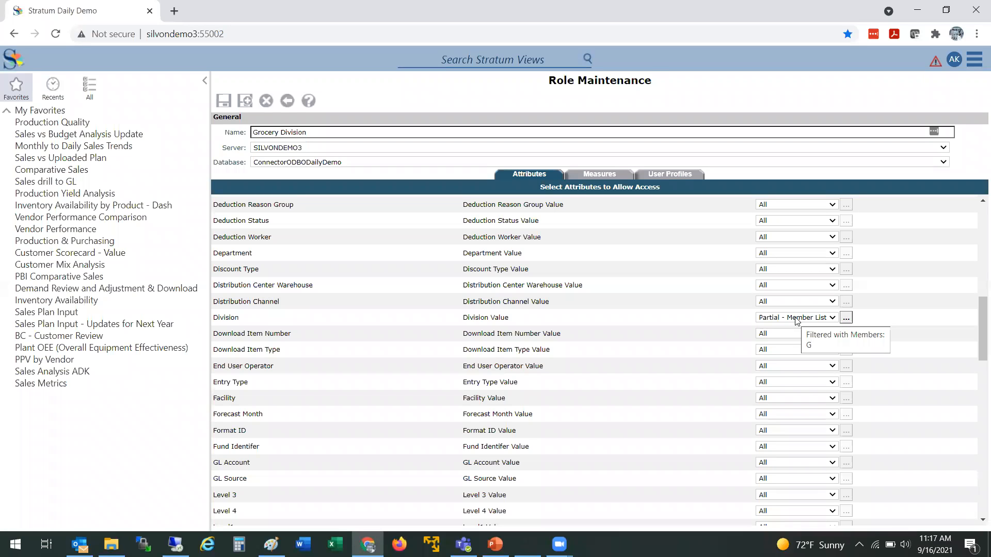
click(847, 319)
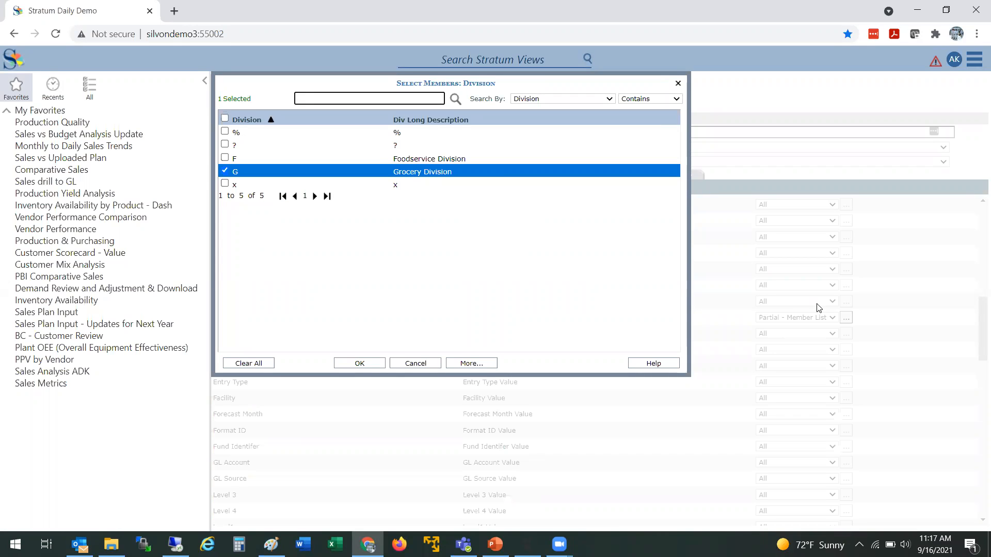
click(416, 364)
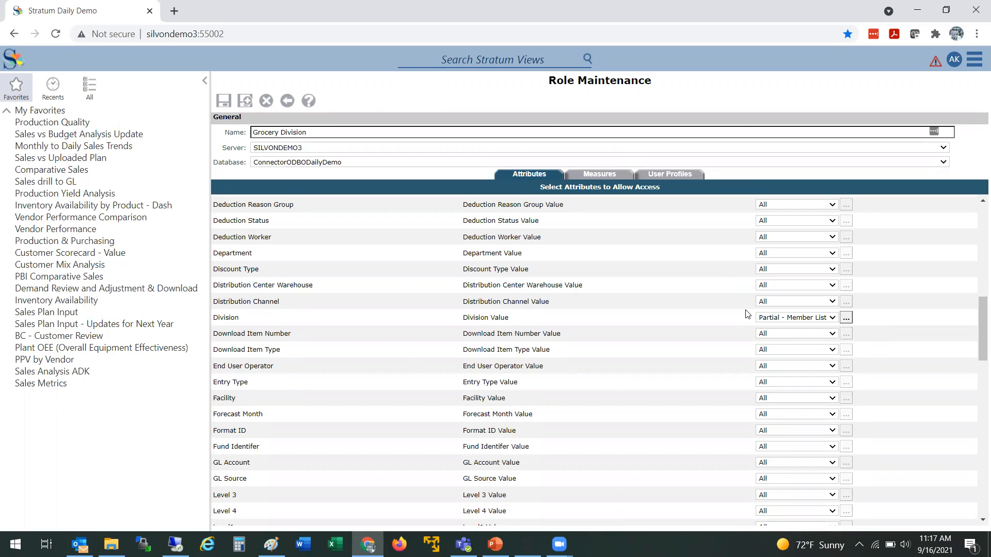
Choose Partial - Member List access for the Division attribute, view its selectable members and cancel the selection.
click(830, 317)
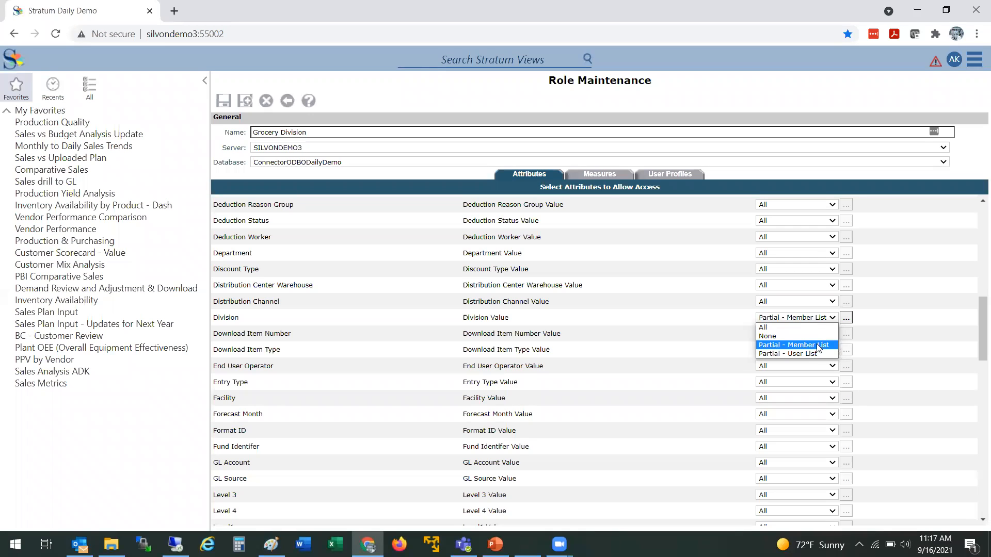
click(820, 347)
click(848, 317)
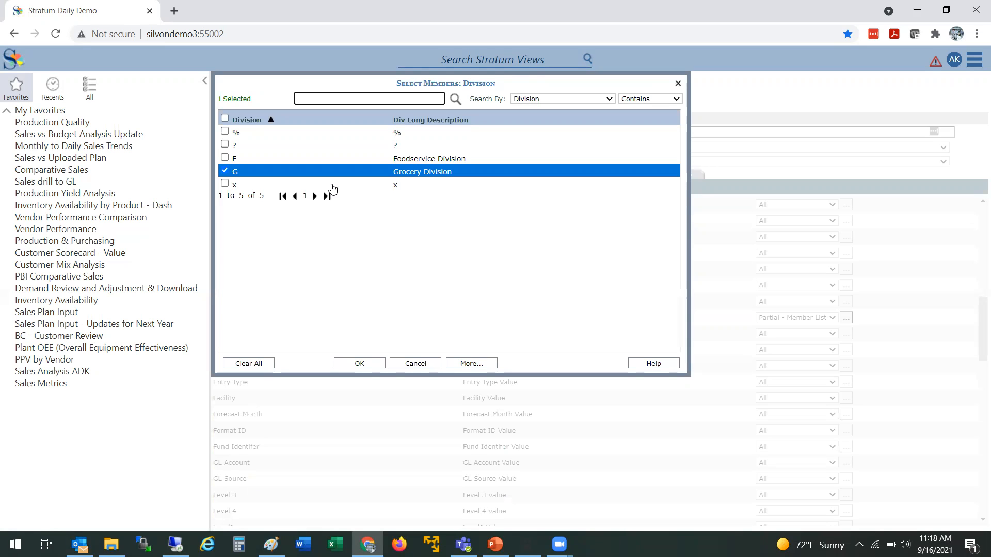
click(418, 362)
Look at the access types offered for the Division attribute, including Partial - User List, without choosing another one.
click(828, 318)
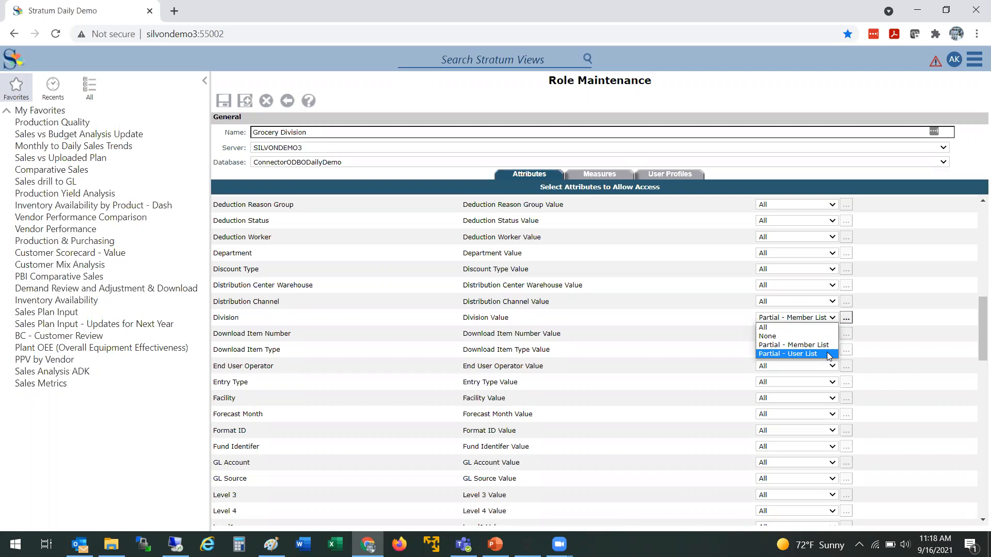
click(977, 322)
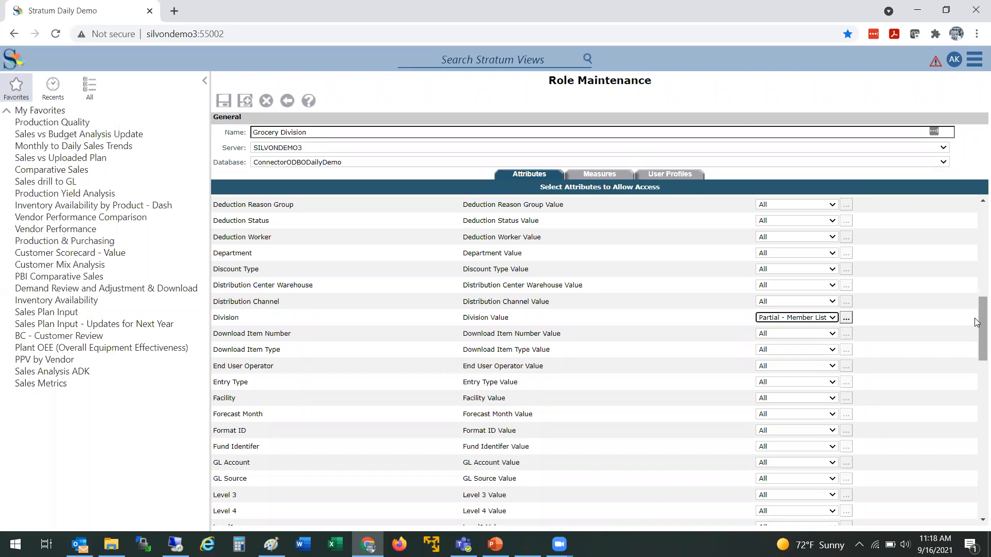
right_click(977, 359)
click(977, 361)
mouse_move(976, 361)
mouse_down()
mouse_move(975, 401)
mouse_move(972, 356)
mouse_up()
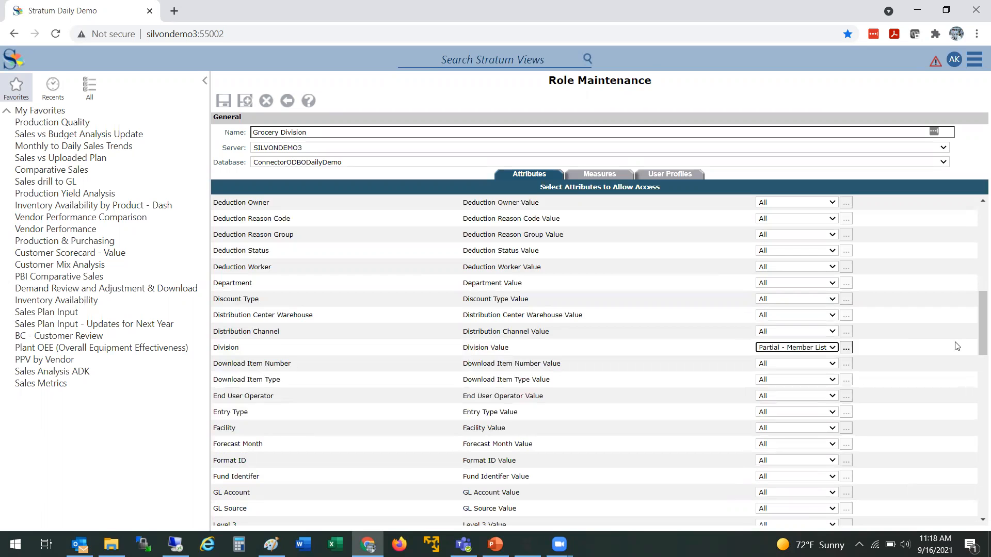
drag(975, 343, 946, 250)
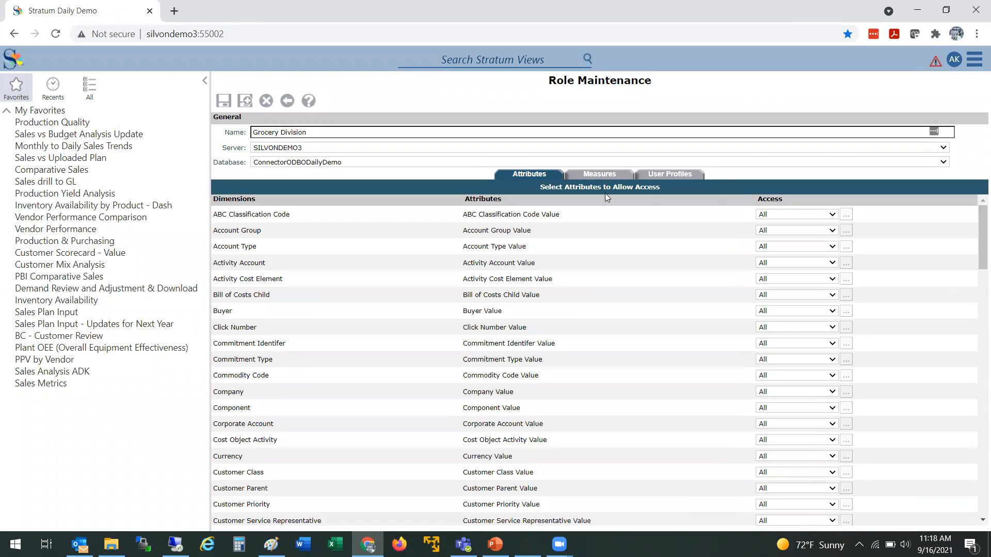
Allow update access to Budget Amount Working in the role's Budget measures.
click(599, 175)
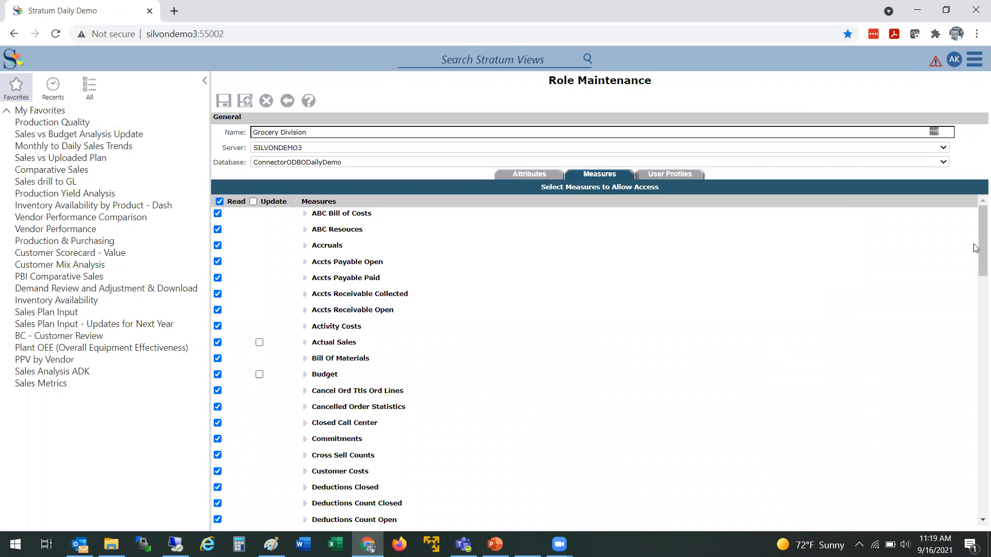
mouse_move(977, 246)
mouse_down()
mouse_move(976, 492)
mouse_move(975, 336)
mouse_move(947, 273)
mouse_move(977, 508)
mouse_move(977, 233)
mouse_up()
click(304, 376)
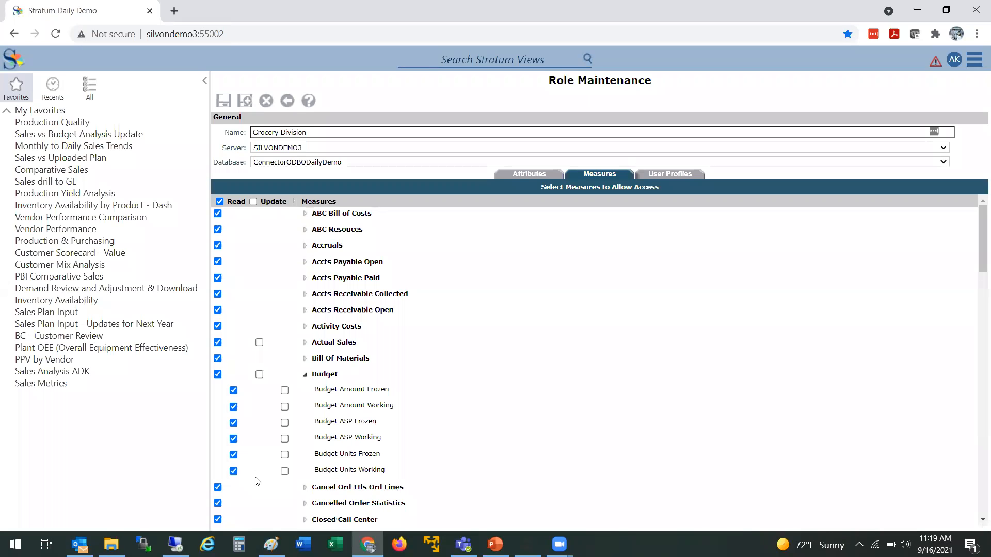
click(284, 407)
scroll(970, 233, down, 10)
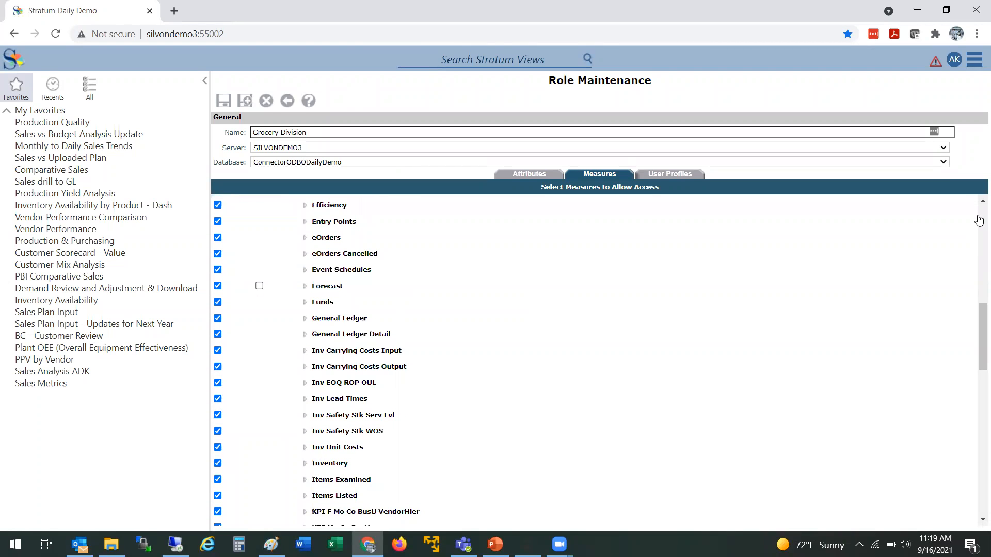
scroll(979, 220, up, 10)
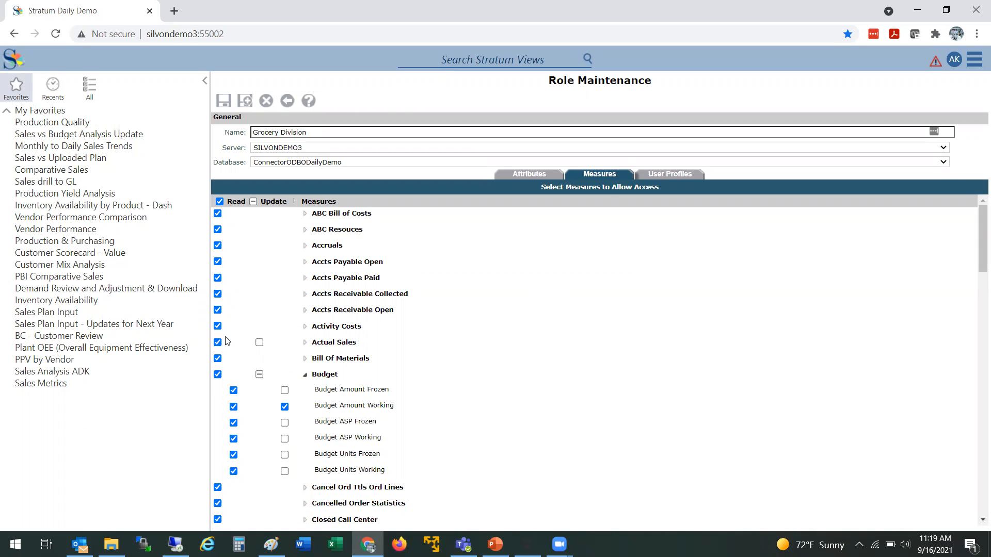
Remove read access to the Actual Sales measures Ext Actual Cost, Ext Handling Cost, Ext Standard Cost and Freight Cost.
click(305, 342)
drag(978, 237, 978, 266)
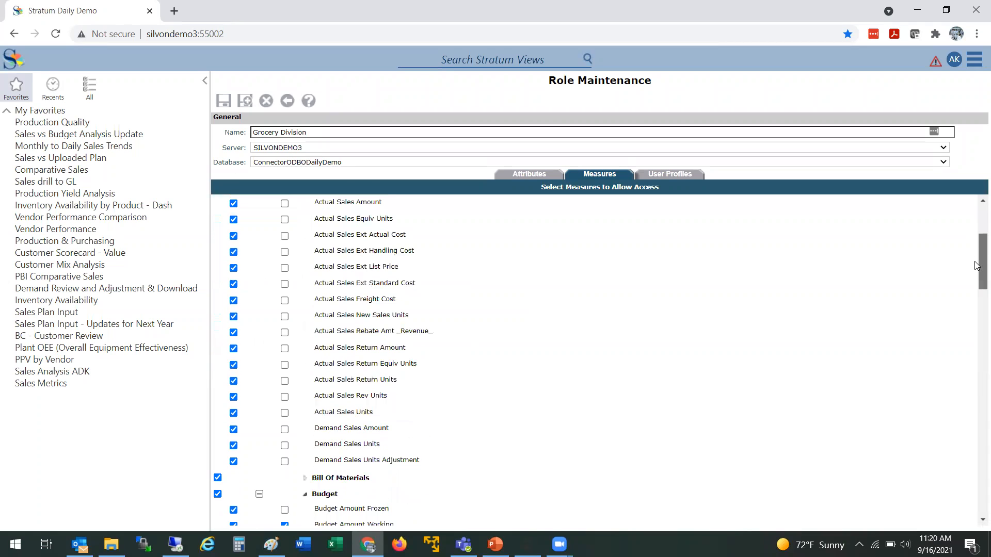
click(233, 236)
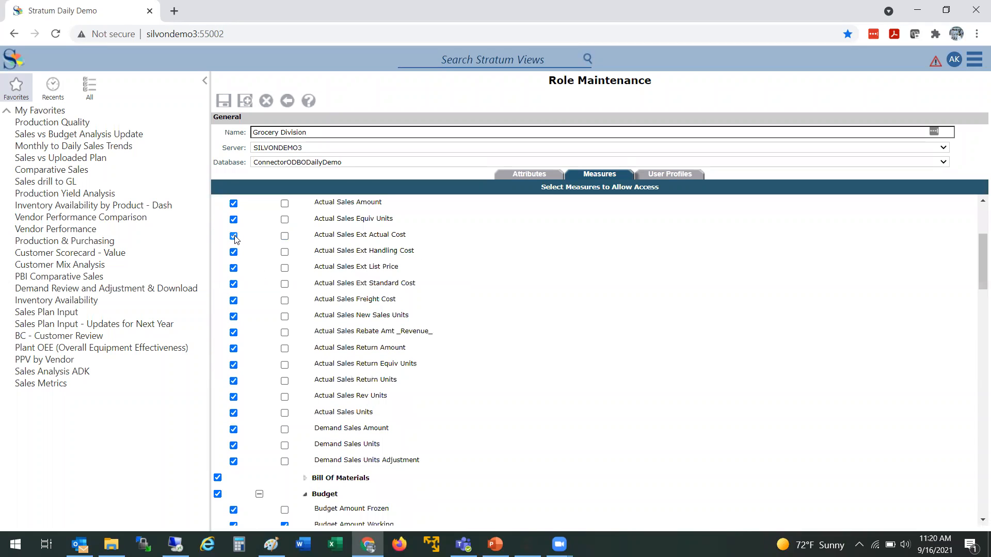
click(234, 252)
click(233, 284)
click(233, 301)
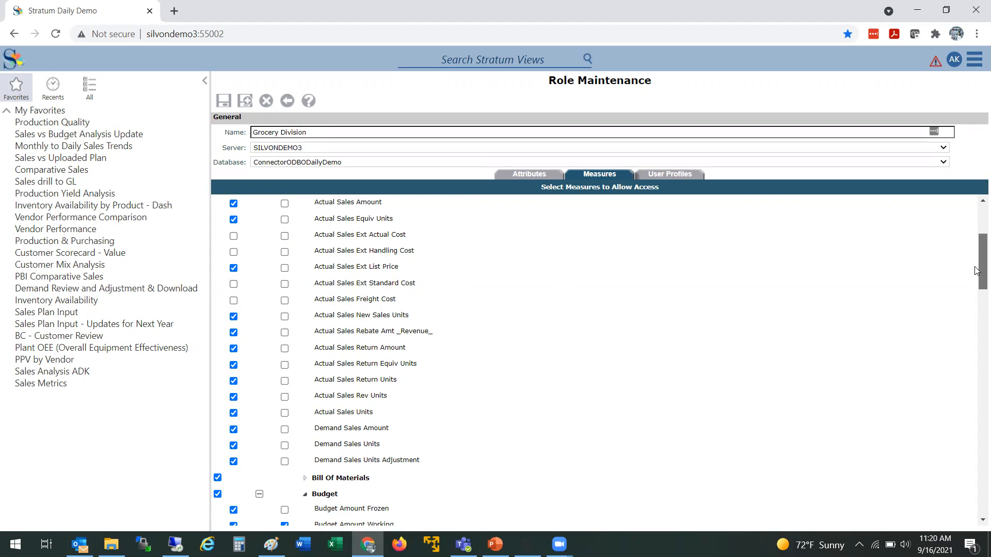
Clear read access for the whole Actual Sales group, then allow only # Returns within Warranty Period, Equiv Units and Amount.
scroll(979, 254, up, 2)
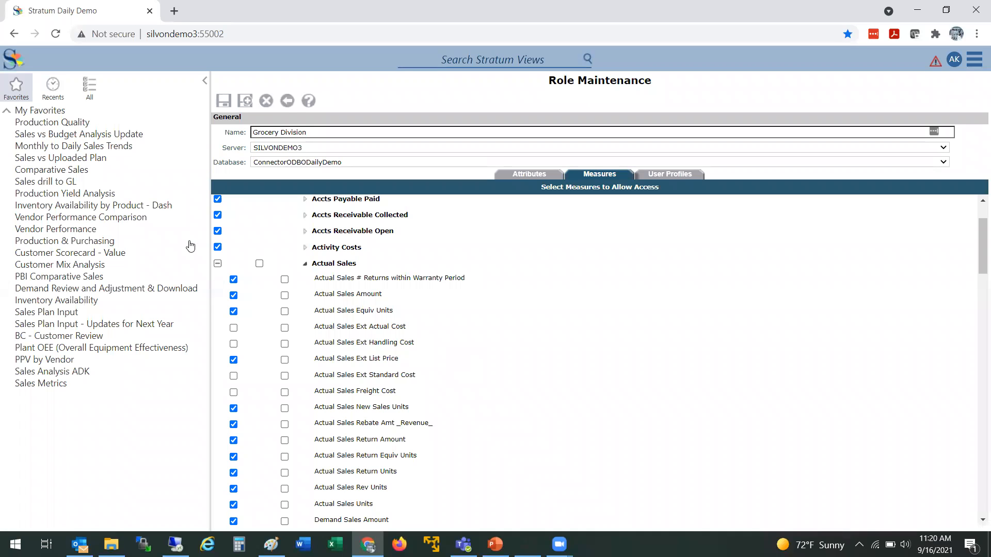
click(217, 263)
click(217, 264)
click(233, 279)
click(233, 312)
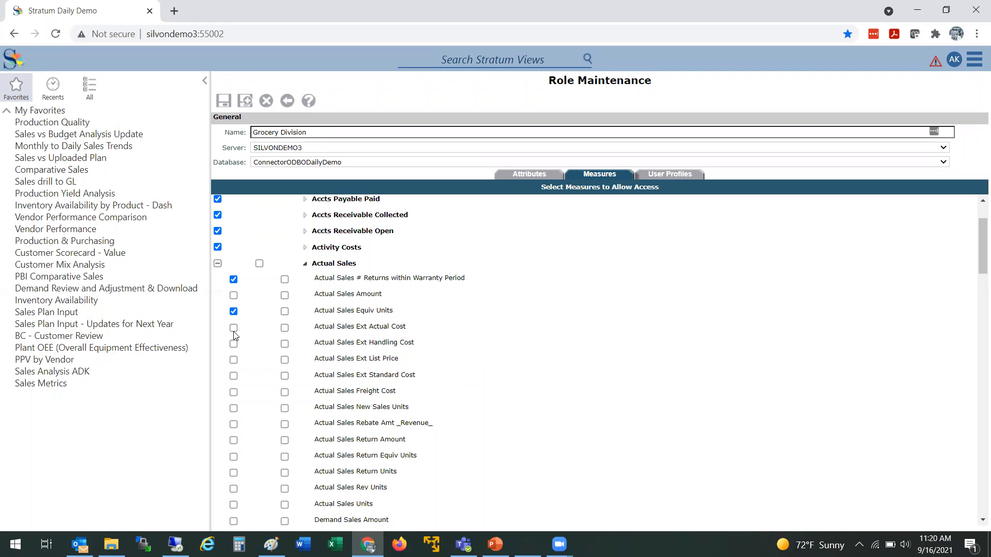
click(233, 295)
Restore read access to all measures in the Actual Sales group.
click(217, 264)
drag(978, 268, 977, 392)
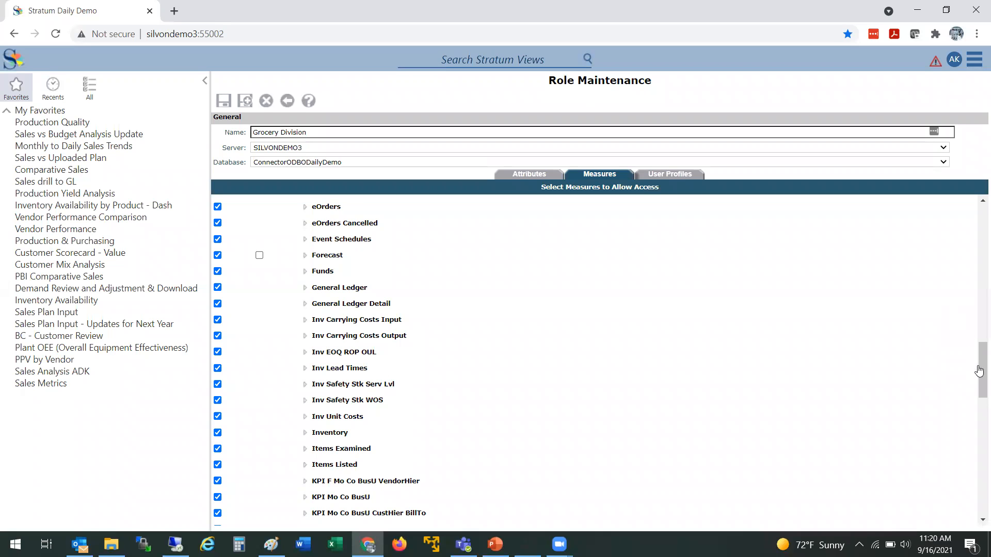
drag(977, 375, 959, 221)
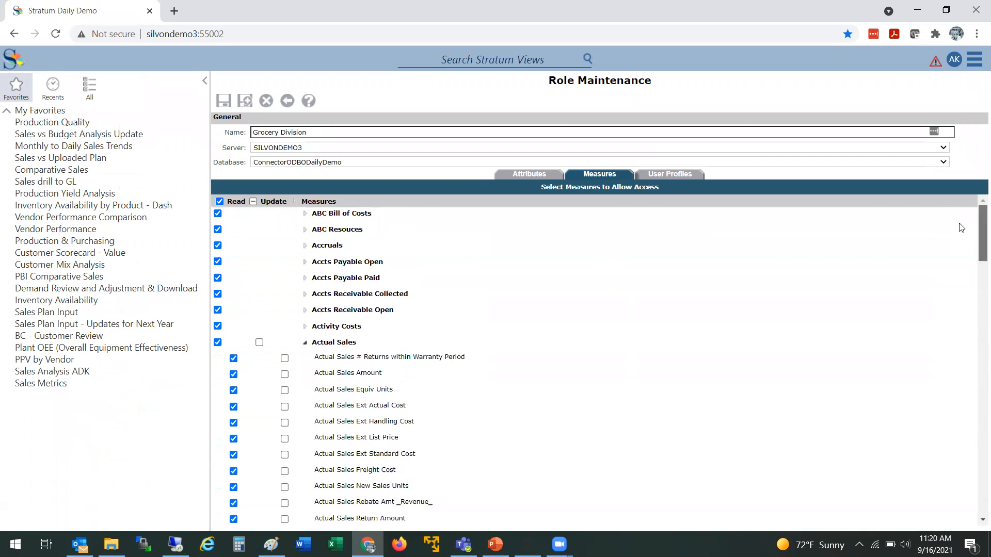
View the user profiles and groups assigned to the role, and consult the help topic on role maintenance.
click(676, 174)
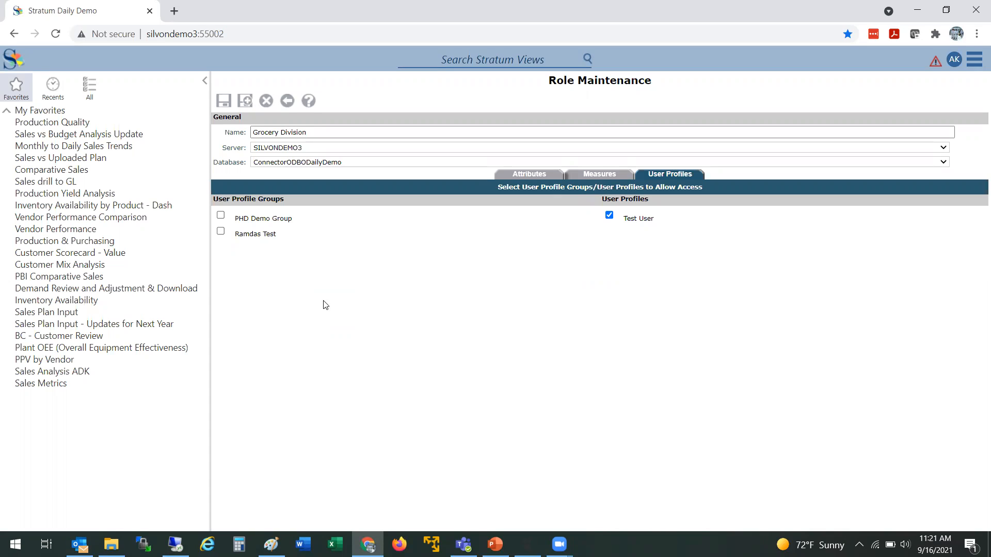
click(314, 106)
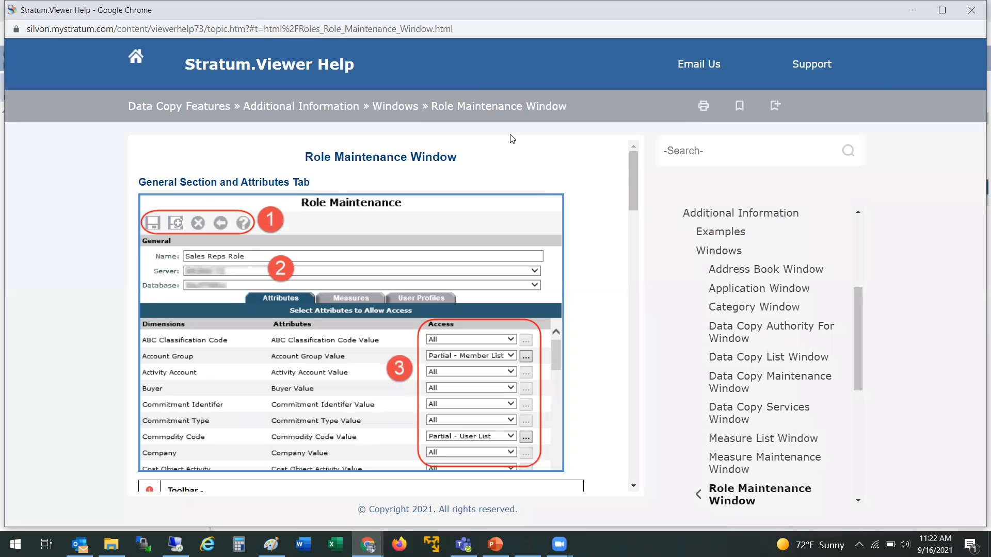
click(972, 10)
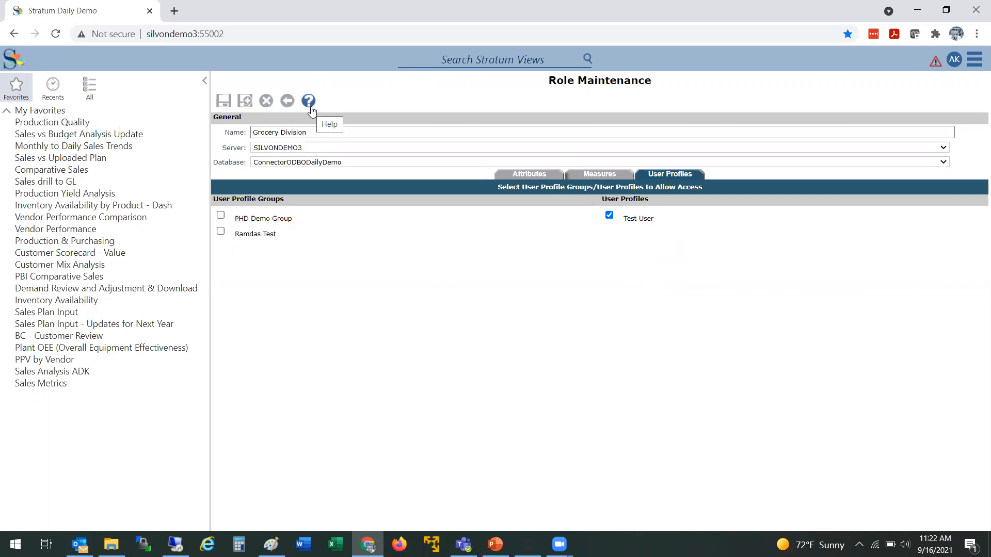
Leave the role without saving its changes and open the user profile that has the Grocery Division role.
click(977, 57)
mouse_move(923, 143)
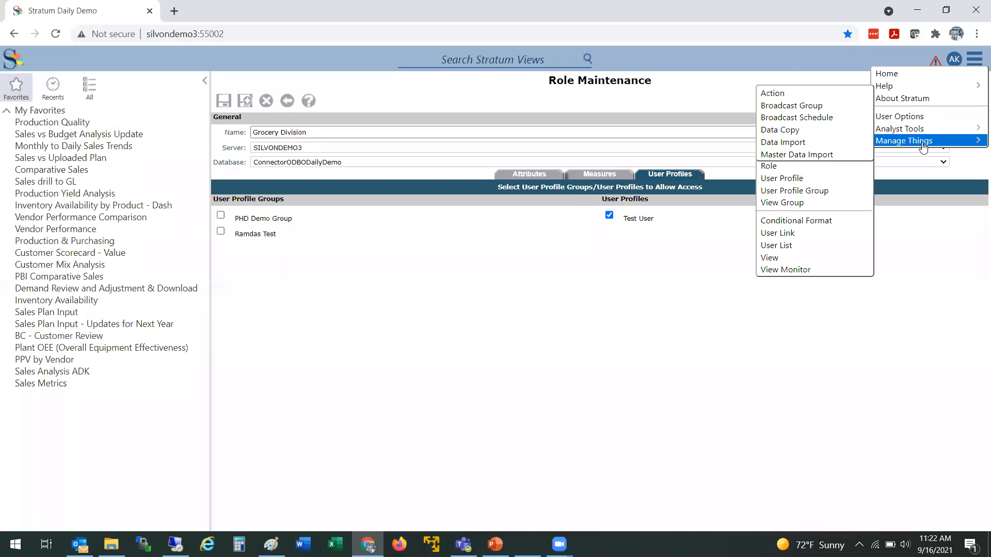
click(781, 179)
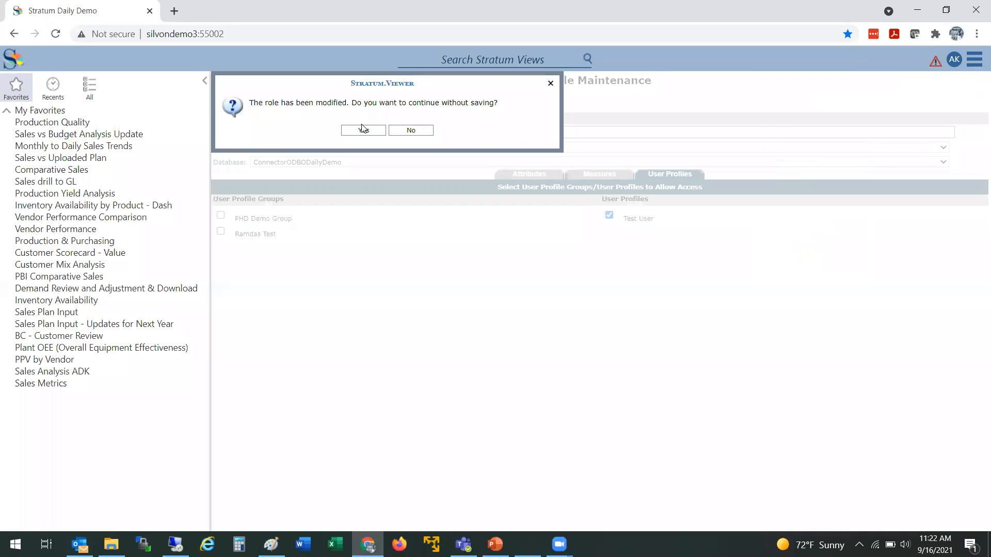
click(372, 131)
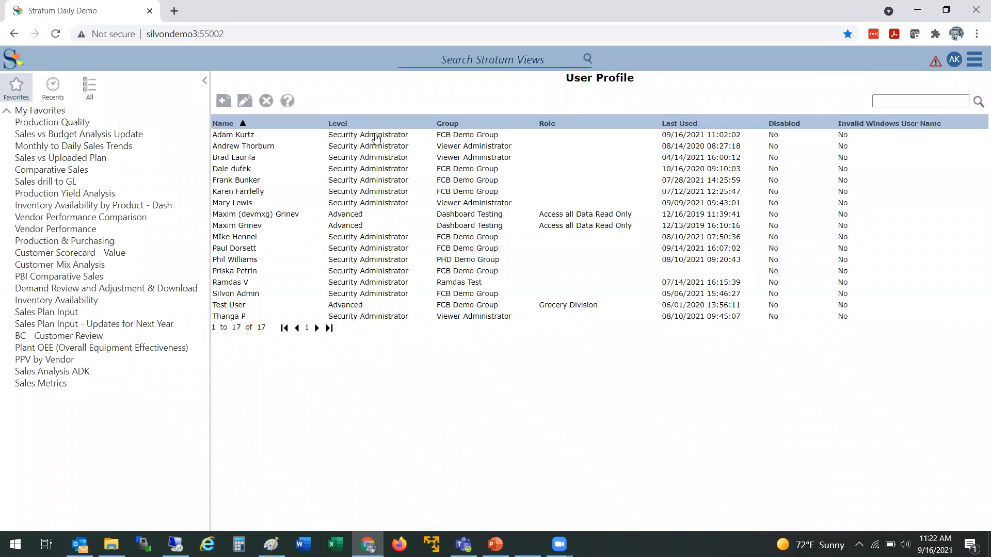
right_click(288, 487)
click(599, 336)
double_click(563, 309)
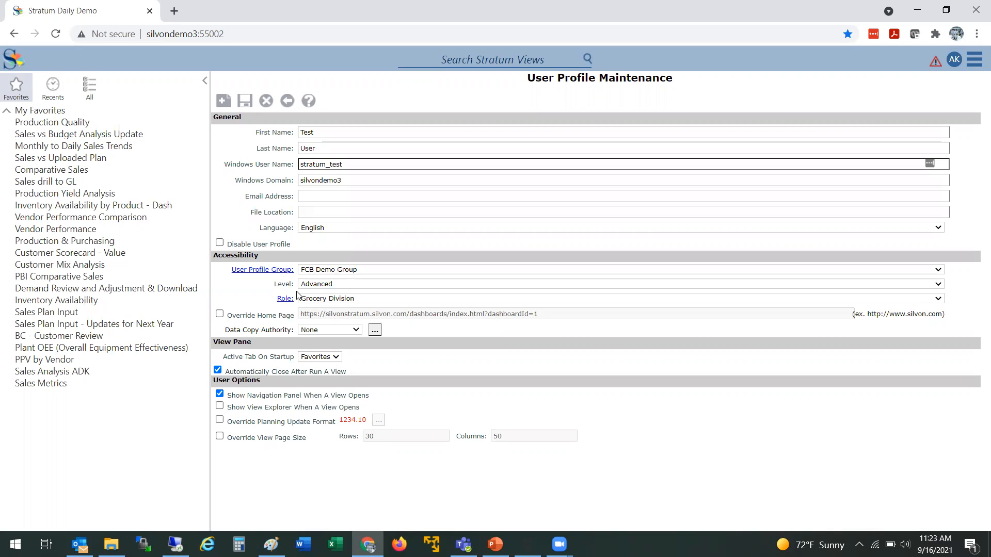
Review the profile's User Profile Group and Data Copy Authority options without changing them.
click(366, 270)
click(367, 270)
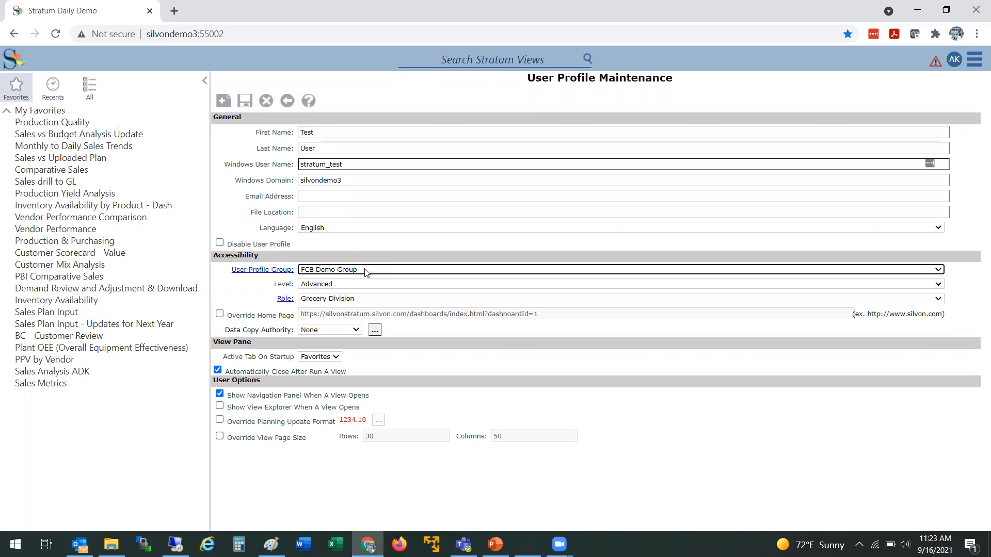
click(366, 270)
click(366, 271)
click(322, 331)
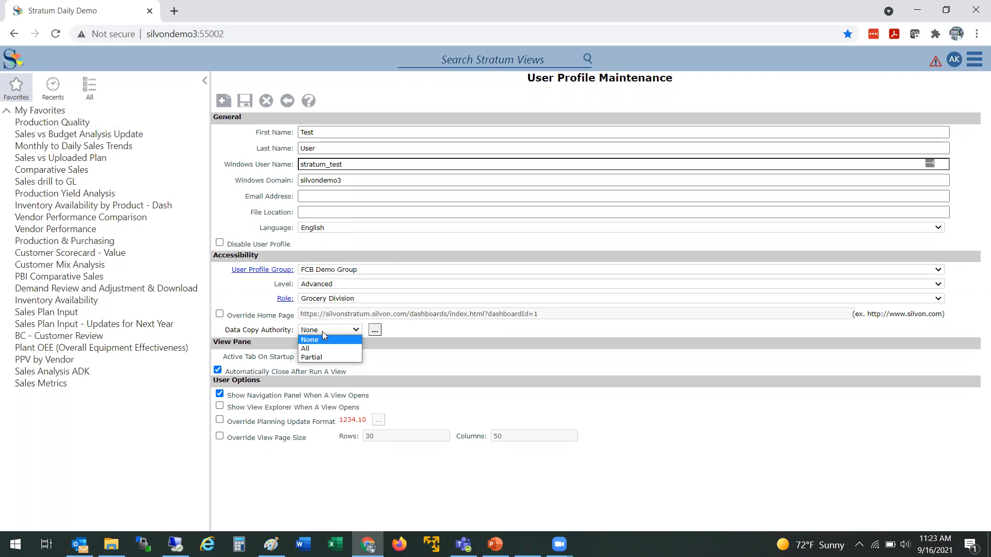
click(237, 300)
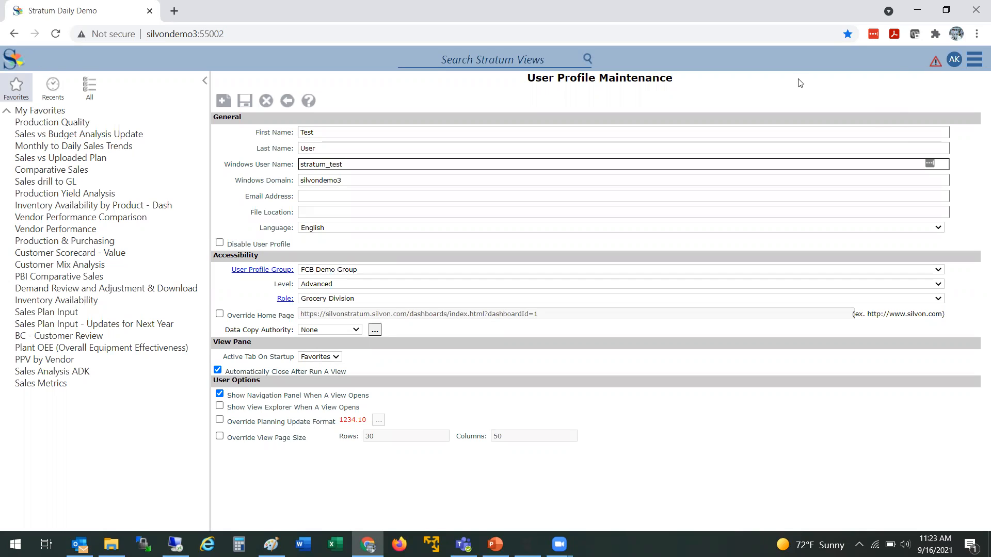
Open the FCB Demo Group user profile group and examine its role, view groups and user profiles.
click(972, 61)
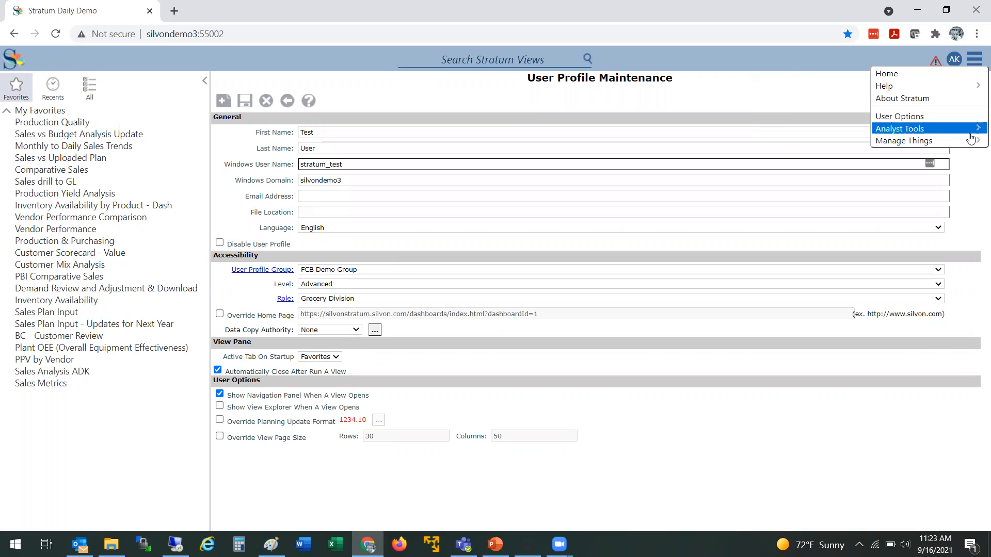
mouse_move(970, 141)
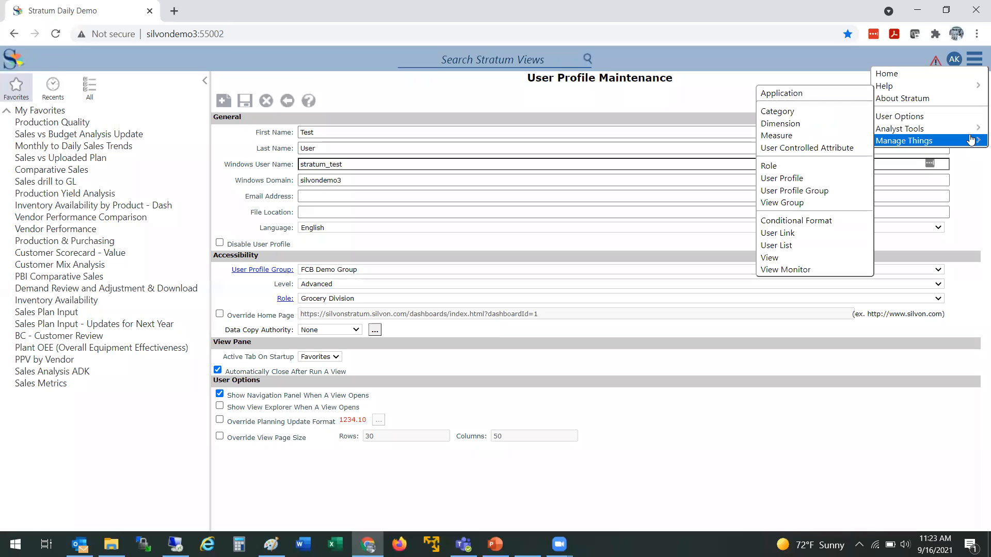
click(812, 192)
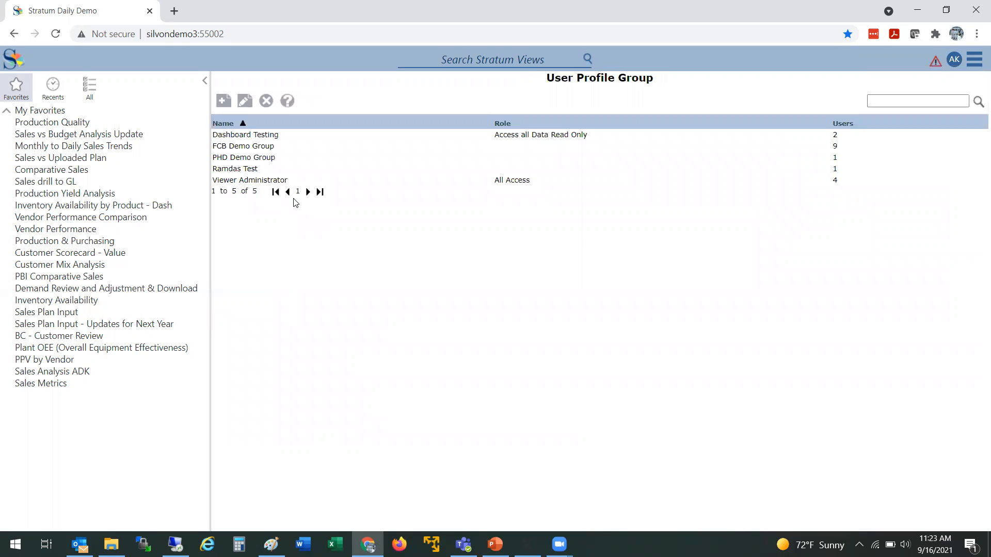
click(248, 147)
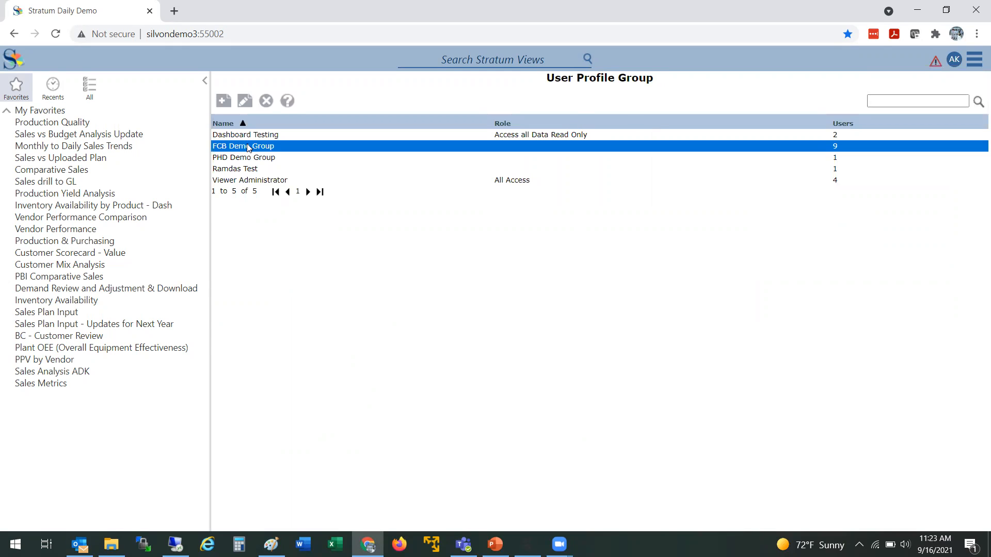
double_click(248, 147)
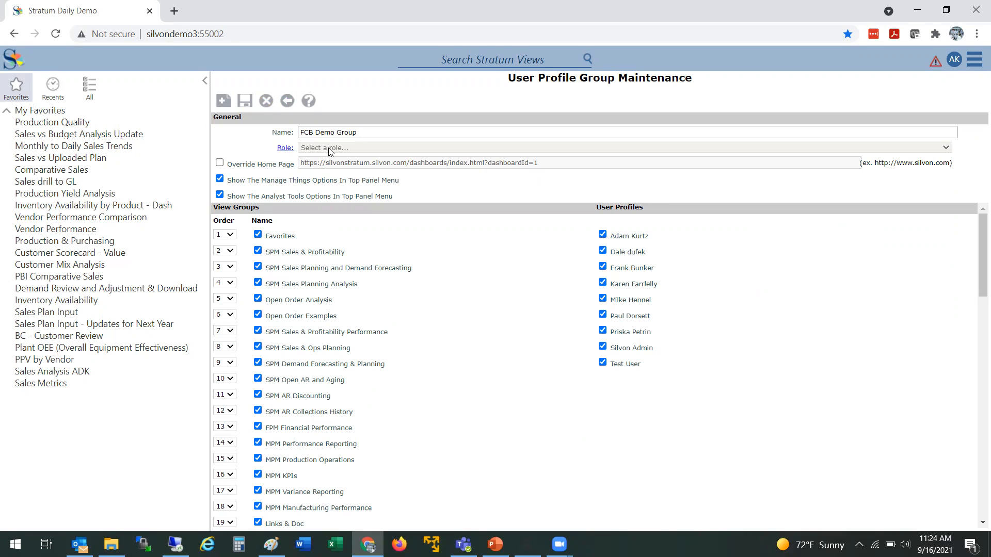
Leave that group unchanged and open the Viewer Administrator group to examine its role, view groups and assigned user profiles.
click(288, 102)
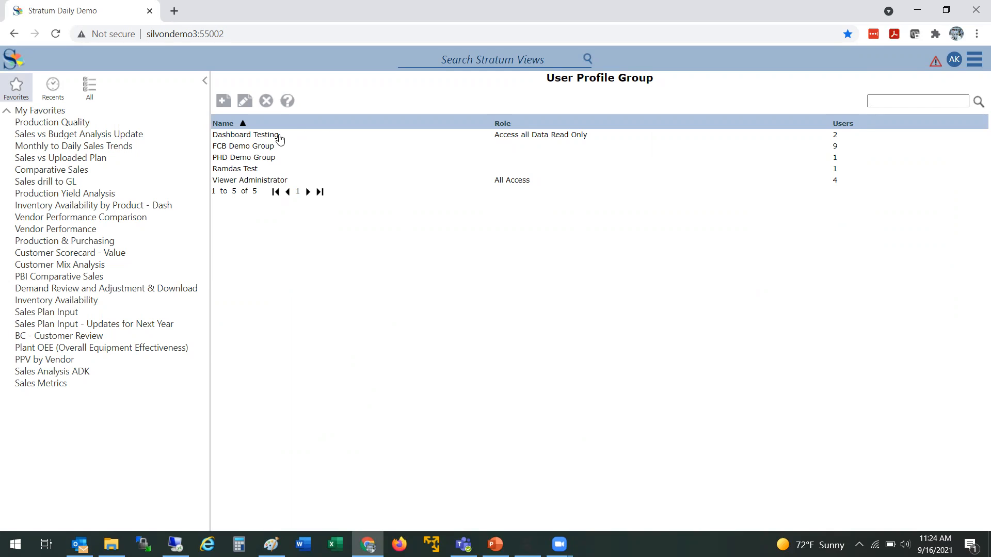
double_click(277, 180)
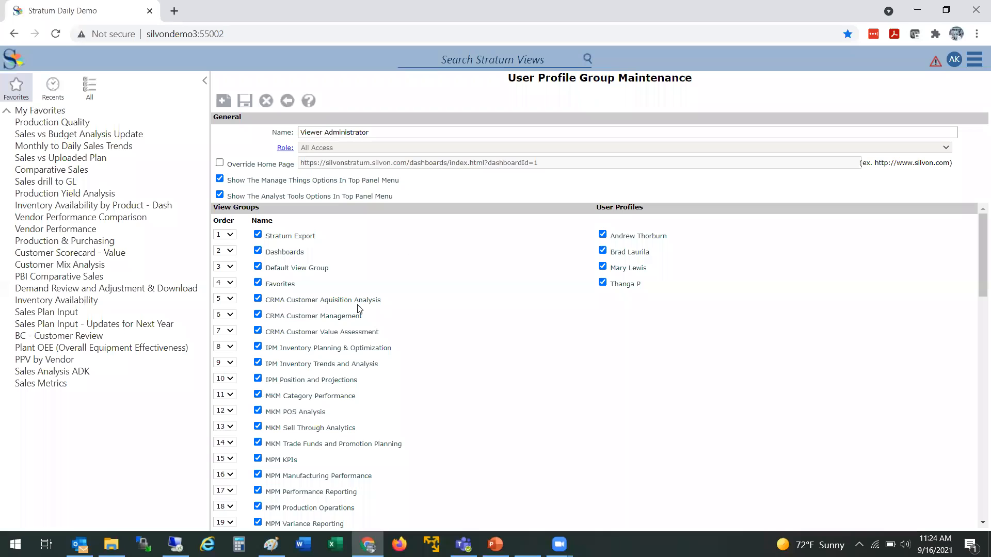
drag(976, 288, 968, 234)
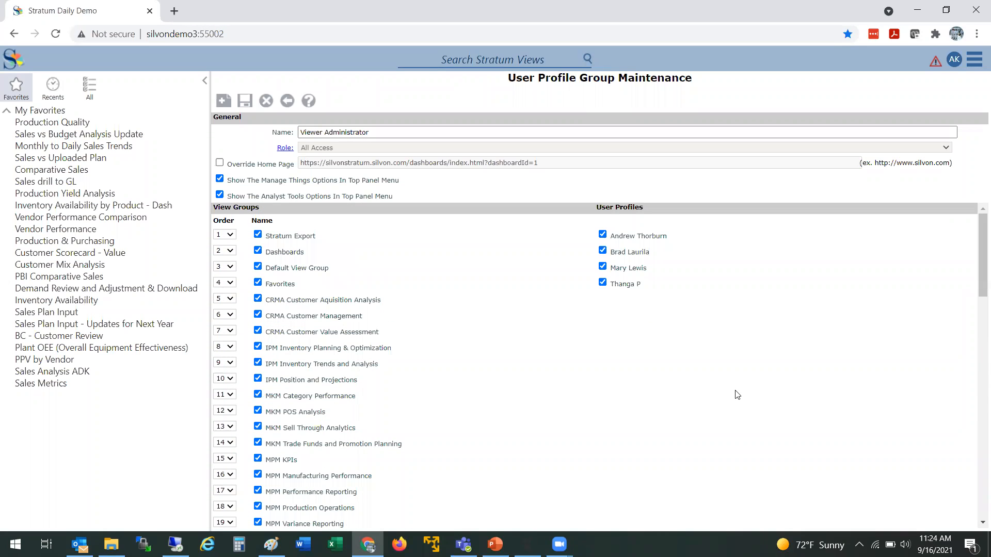